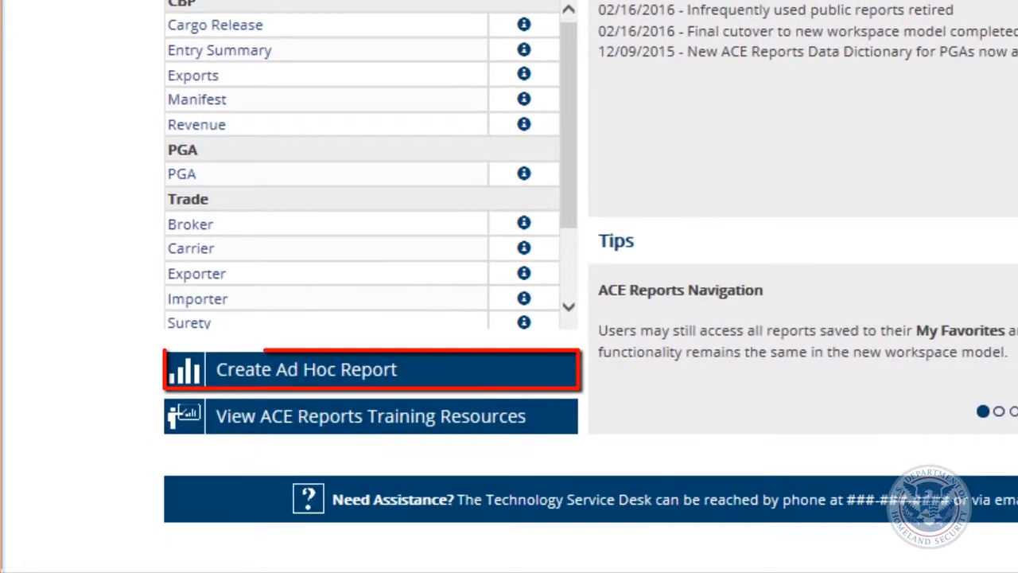
Step: Create an ad hoc report from the Training universe, named "Nested Filters" and described as "Learn how to use nested filters."
left_click(421, 370)
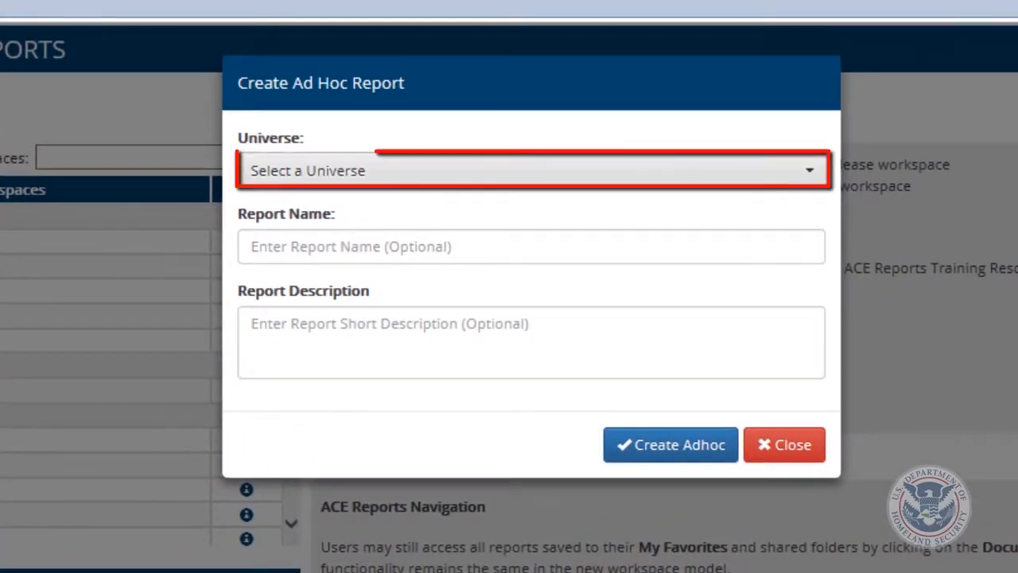
left_click(684, 281)
left_click(668, 243)
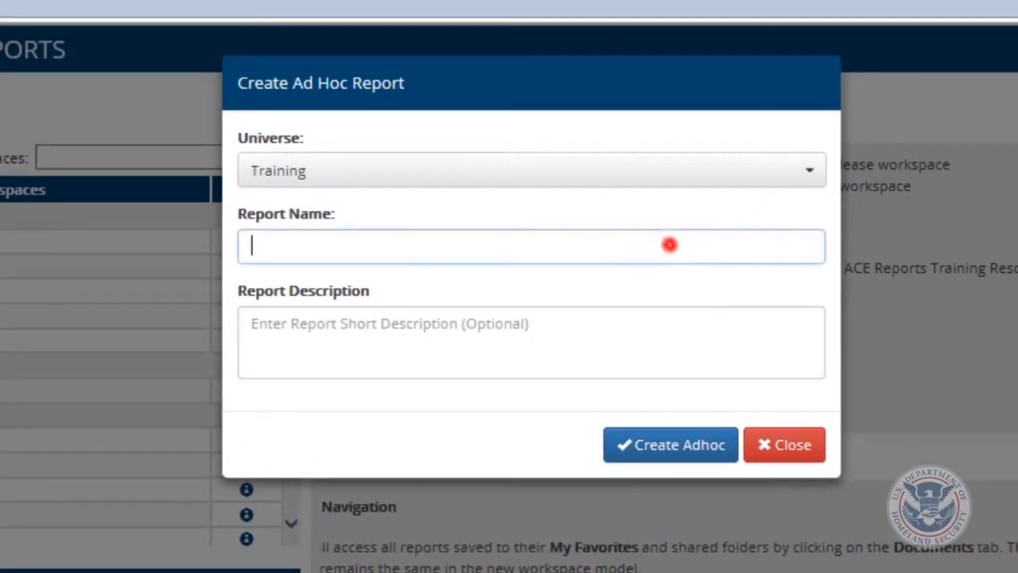
type("Nested Filters")
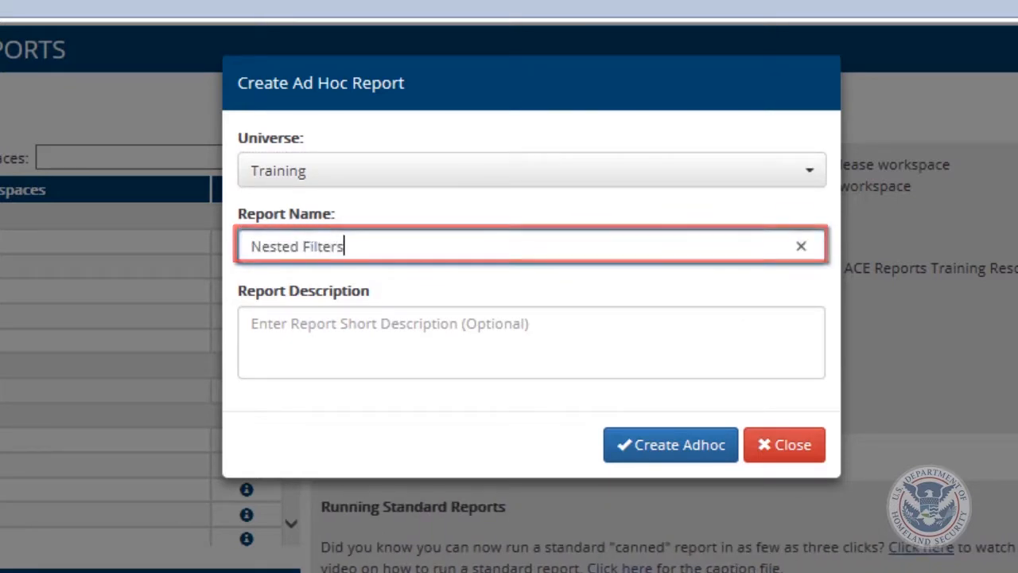
key("Tab")
type("Lear")
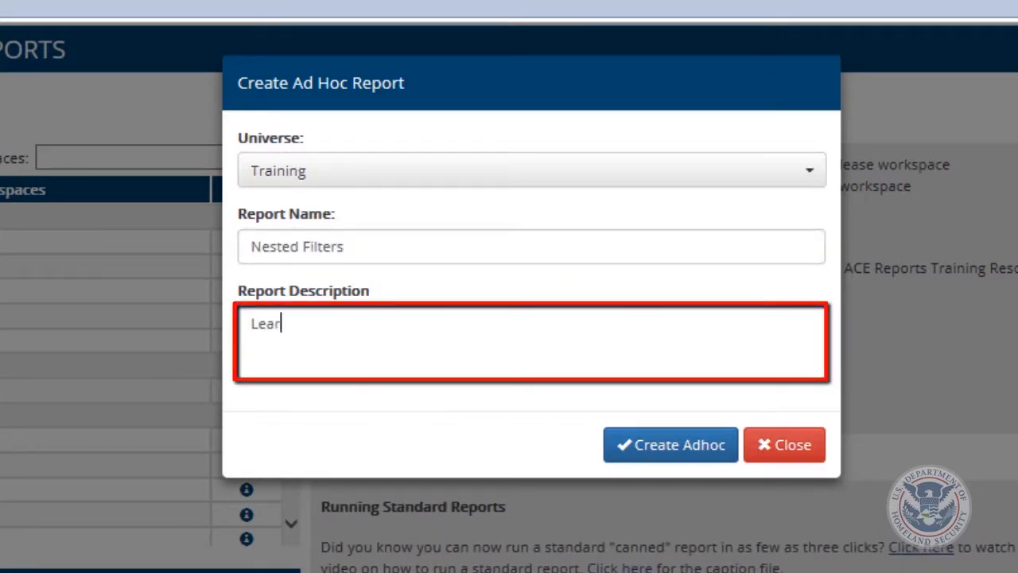
type("n how to use nested filters.")
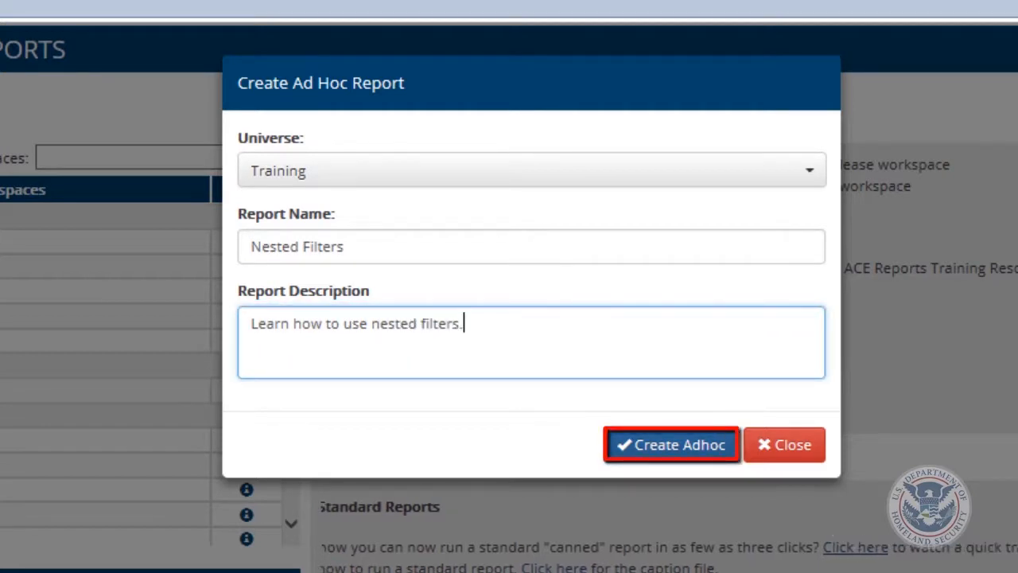
left_click(672, 444)
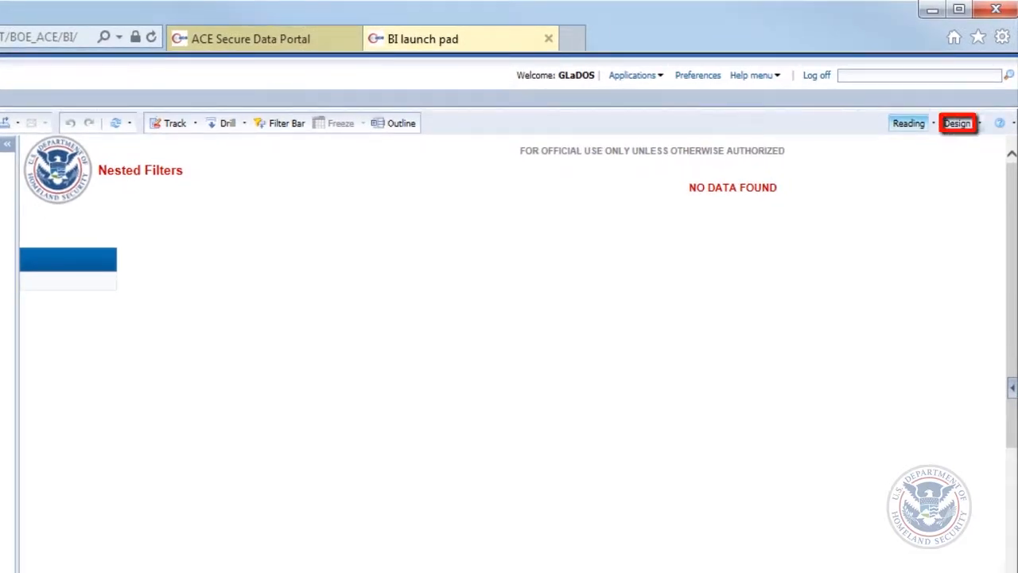
Step: Switch the report to Design mode, open its query for editing, and enlarge the Query Panel with its result object and filter areas
left_click(958, 123)
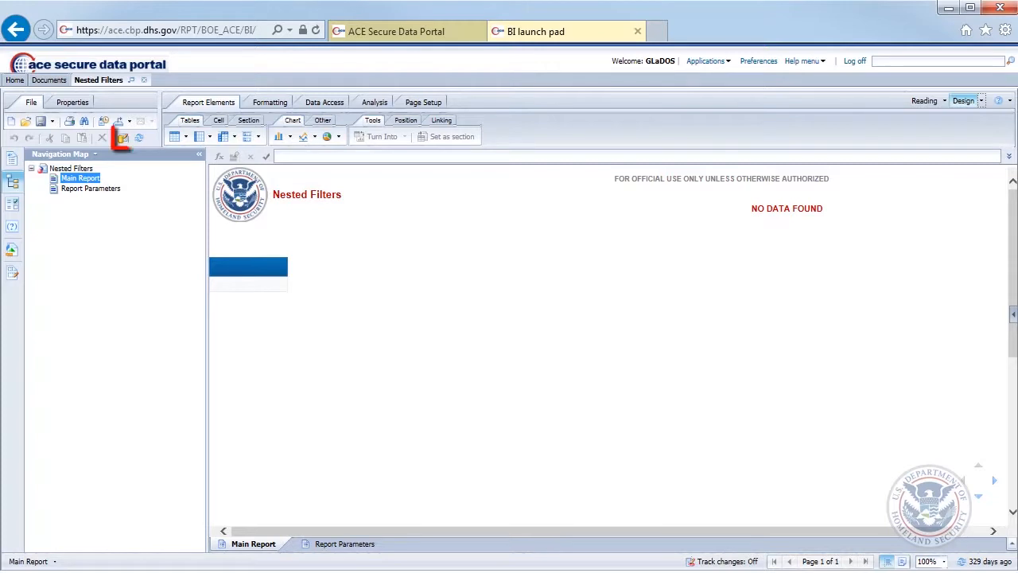
left_click(122, 137)
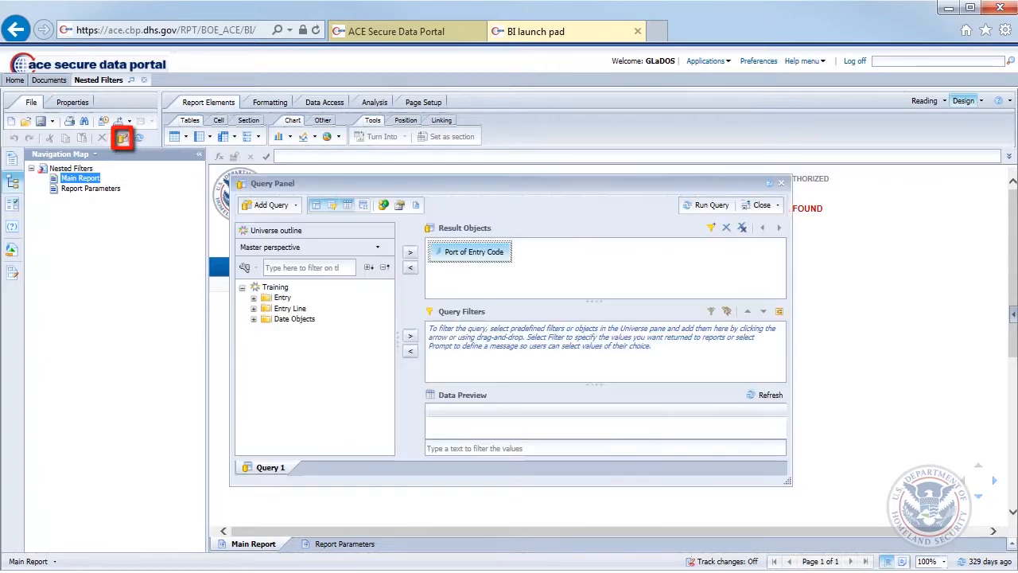
left_click_drag(472, 182, 404, 113)
left_click_drag(719, 412, 884, 519)
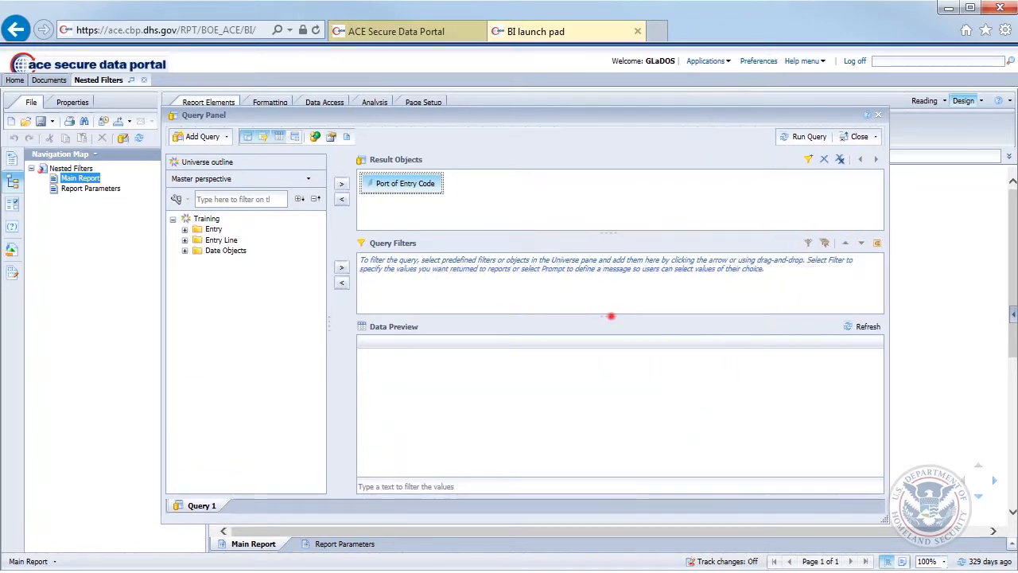
left_click_drag(610, 315, 609, 376)
left_click_drag(609, 234, 609, 284)
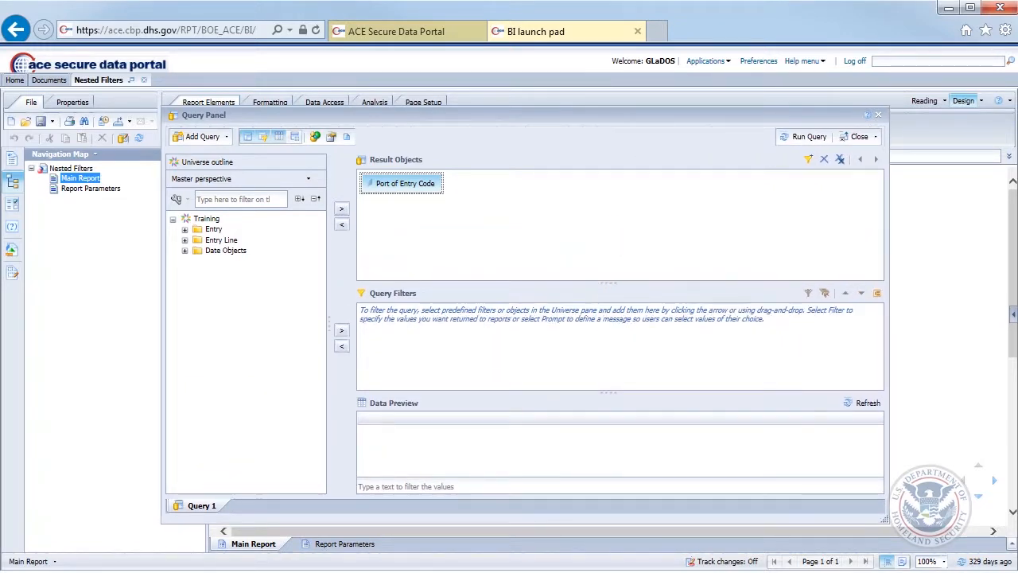
Step: Expand the Entry and Entry Line folders and add HTS Number - Full and Number of Entry Lines to the result objects
left_click(184, 229)
left_click(185, 323)
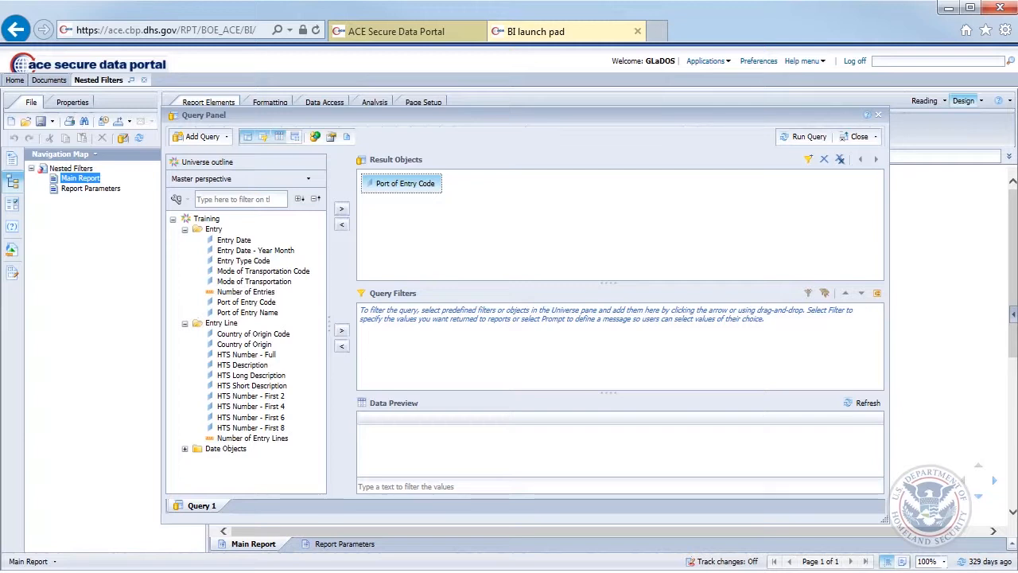
double_click(246, 354)
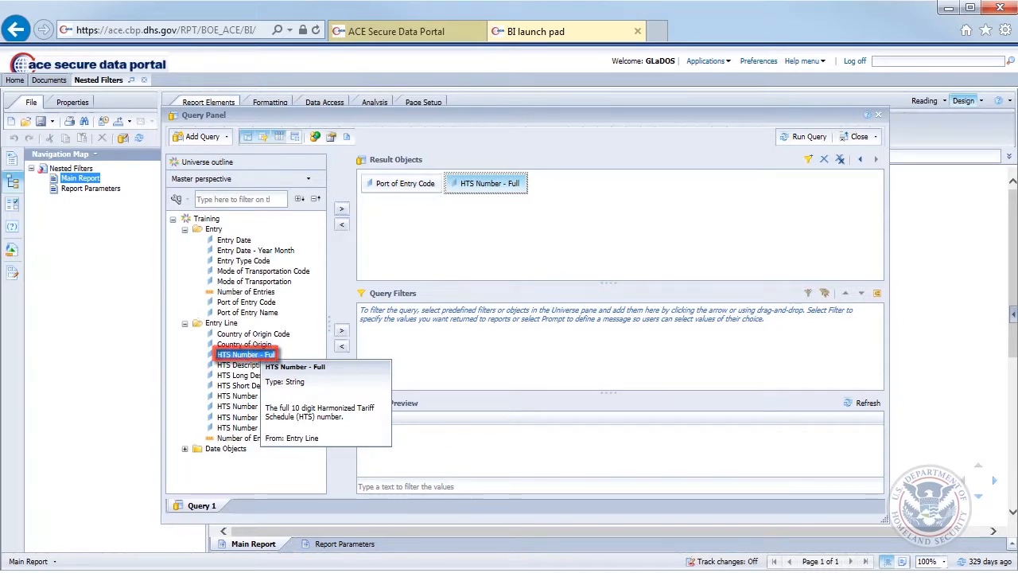
double_click(252, 438)
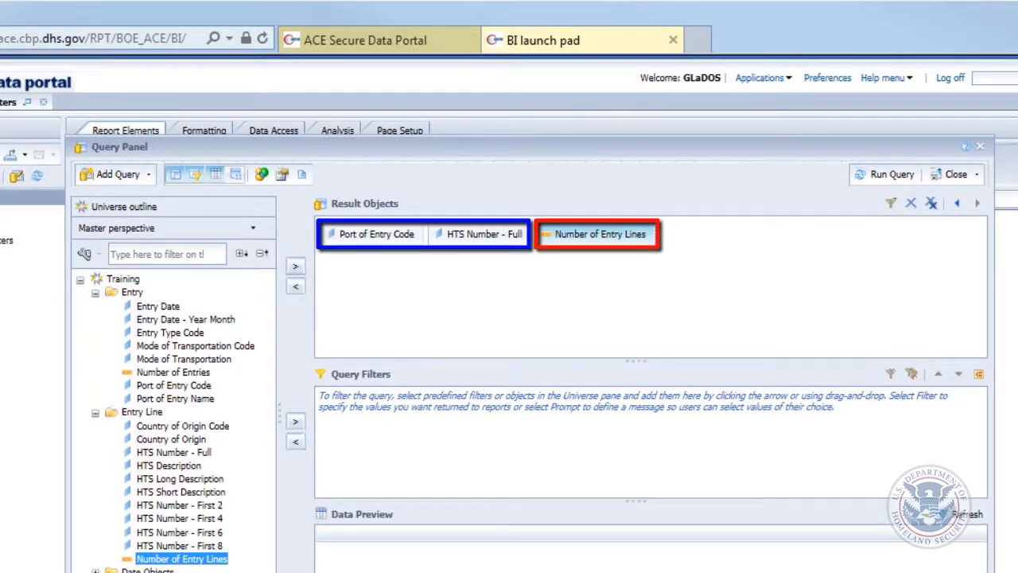
Step: Add an Entry Date query filter using the Between operator, with July 1, 2016 as its start date
left_click(158, 306)
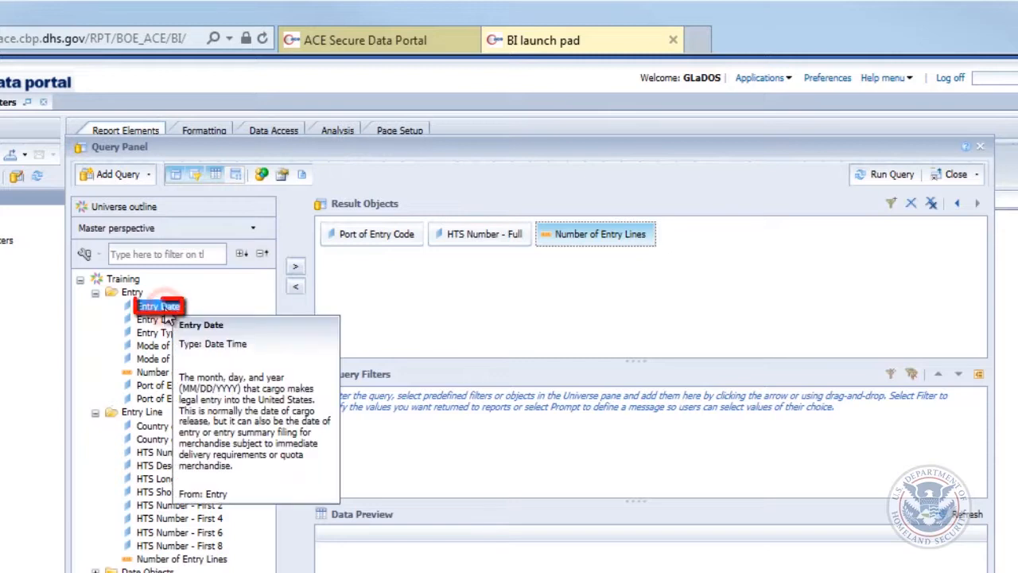
mouse_move(158, 306)
left_mouse_down()
mouse_move(413, 450)
mouse_move(409, 437)
left_mouse_up()
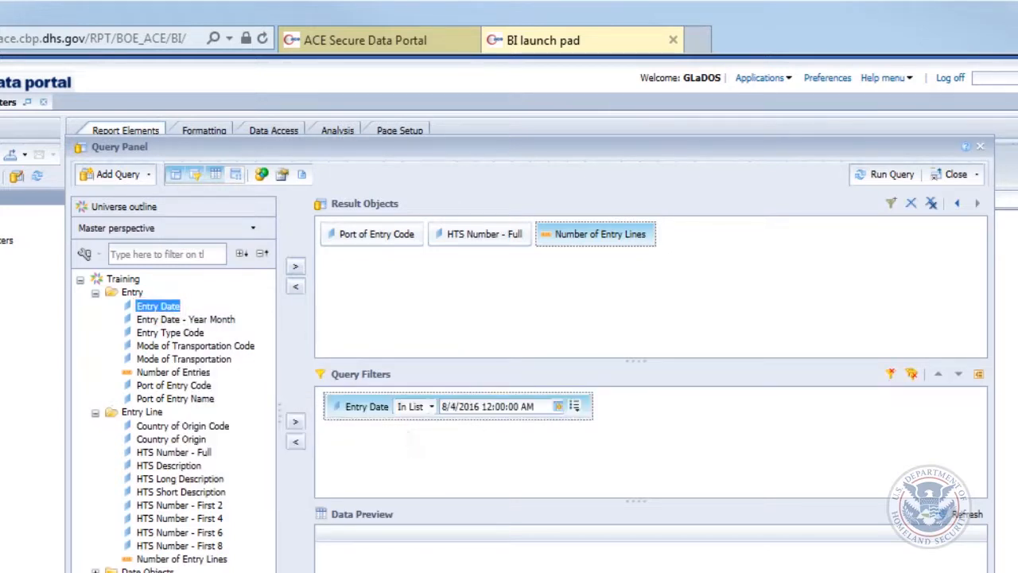
left_click(431, 406)
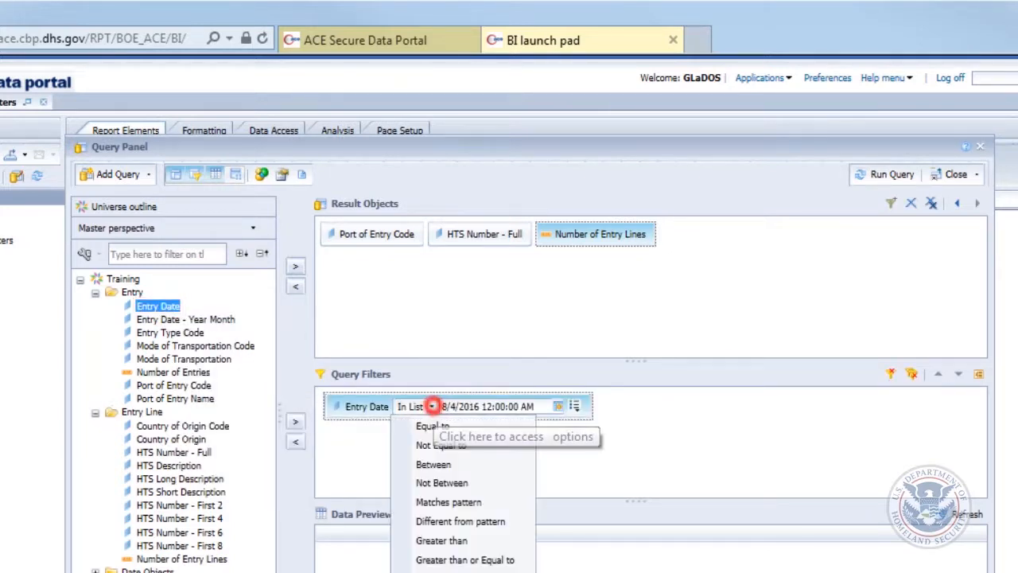
left_click(433, 464)
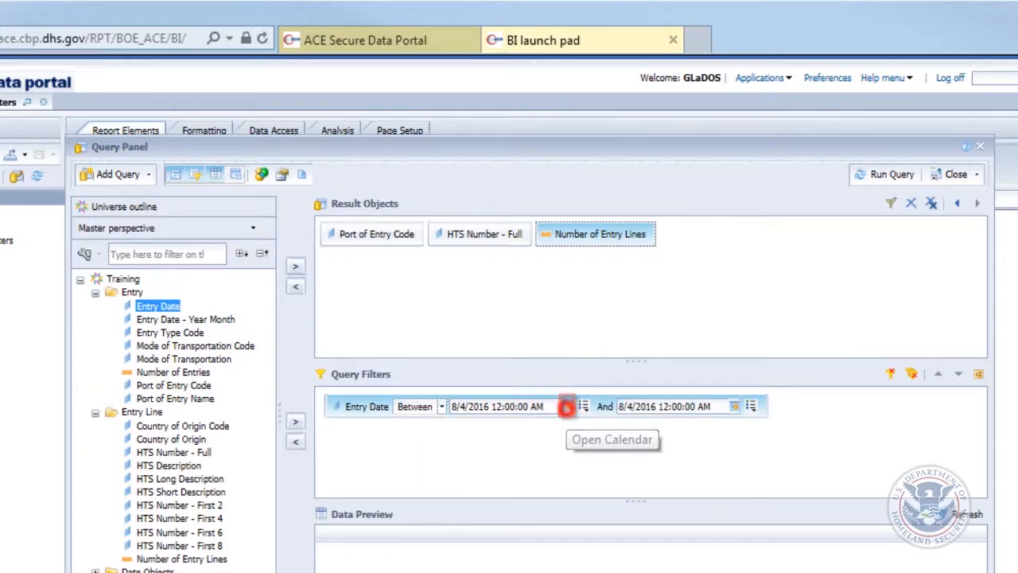
left_click(567, 406)
left_click(456, 425)
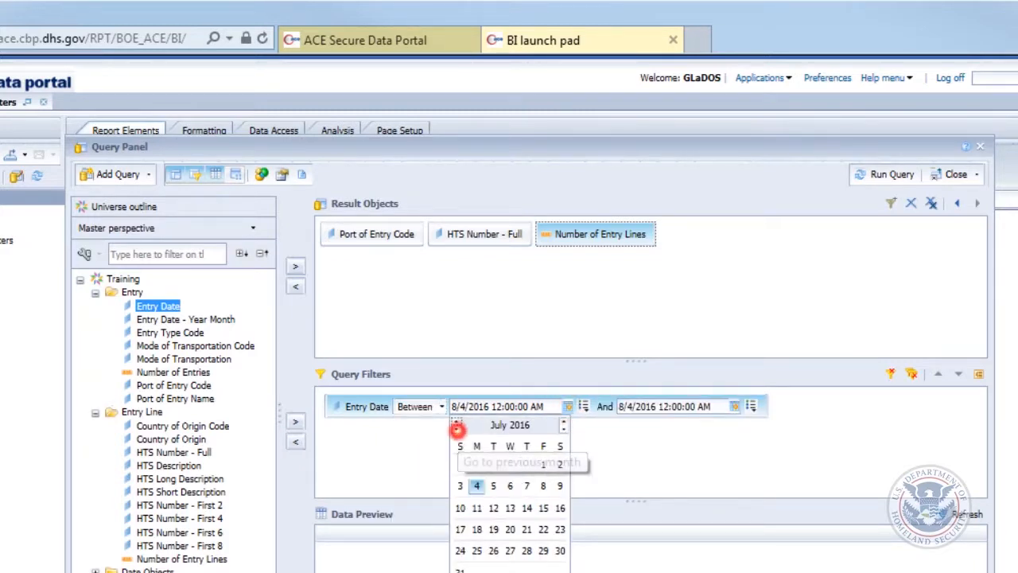
left_click(543, 464)
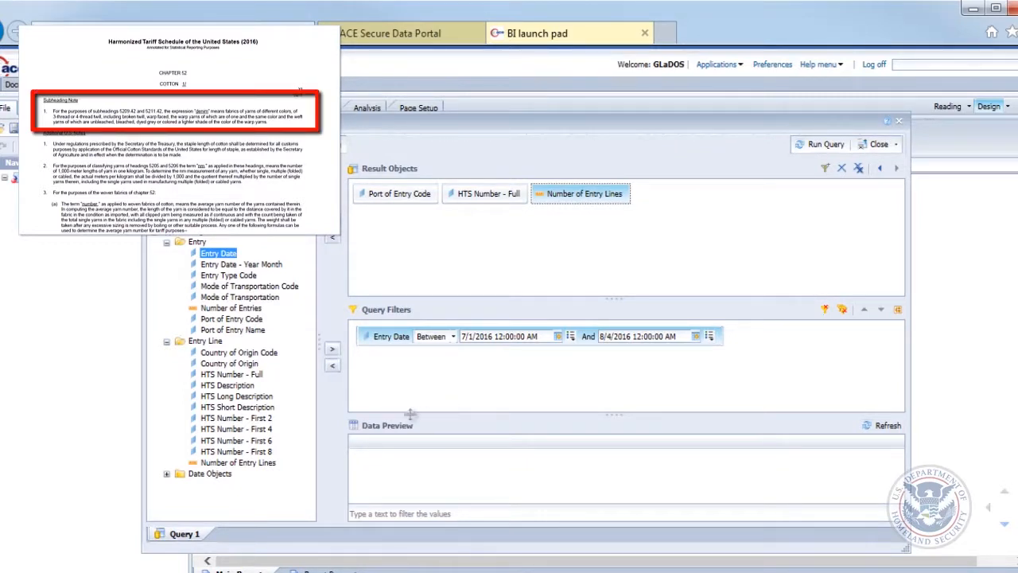
Step: Add HTS Number - First 6 as a query filter and choose to fill it with values from a list
left_click(253, 442)
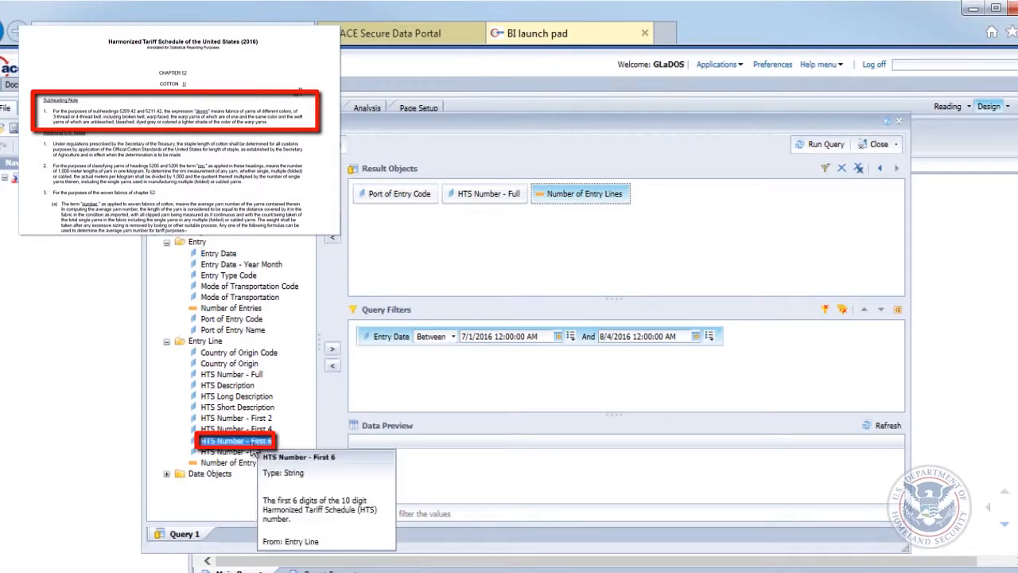
mouse_move(427, 384)
left_mouse_down()
mouse_move(432, 370)
mouse_move(439, 375)
left_mouse_up()
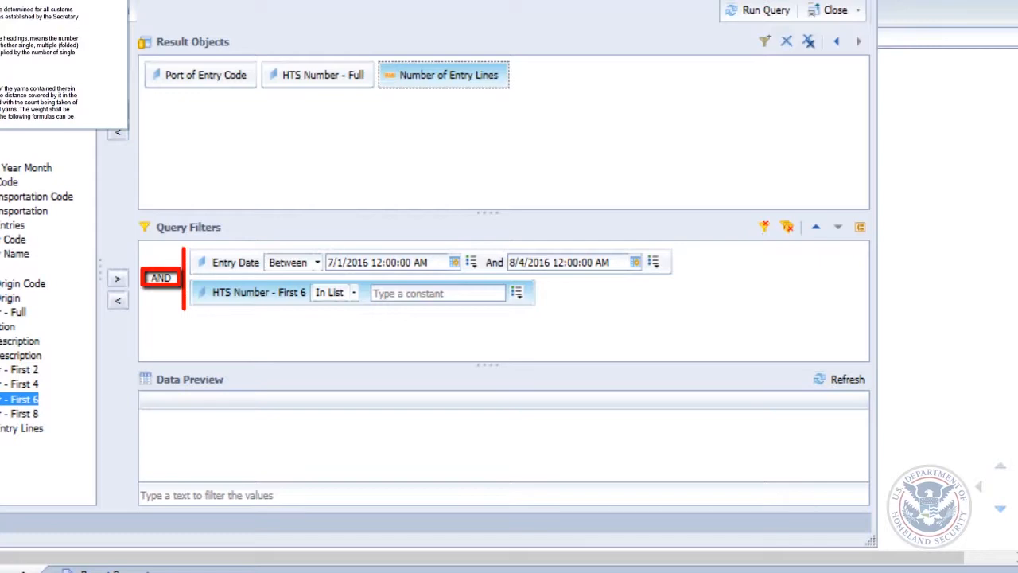
left_click(517, 293)
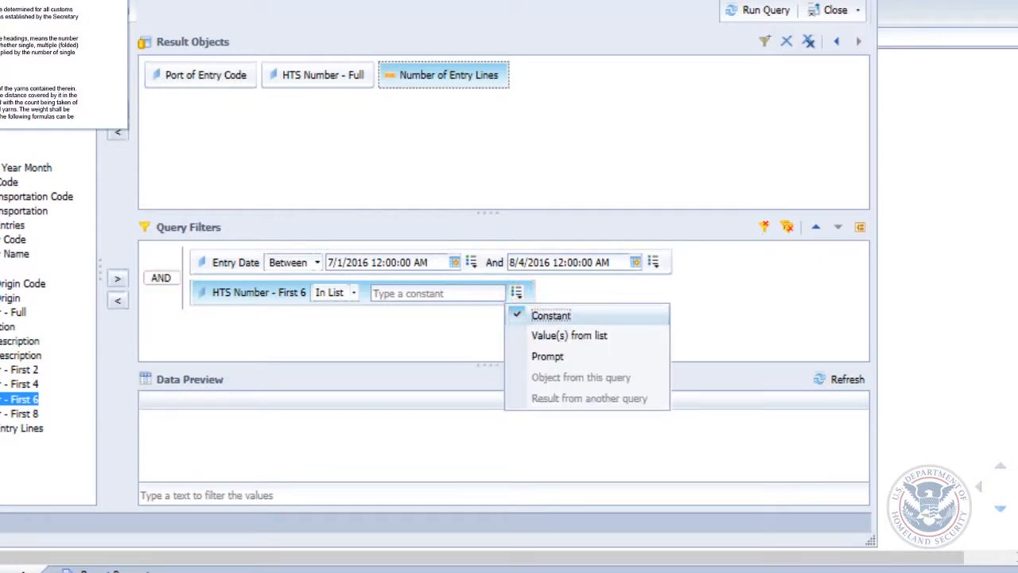
left_click(568, 335)
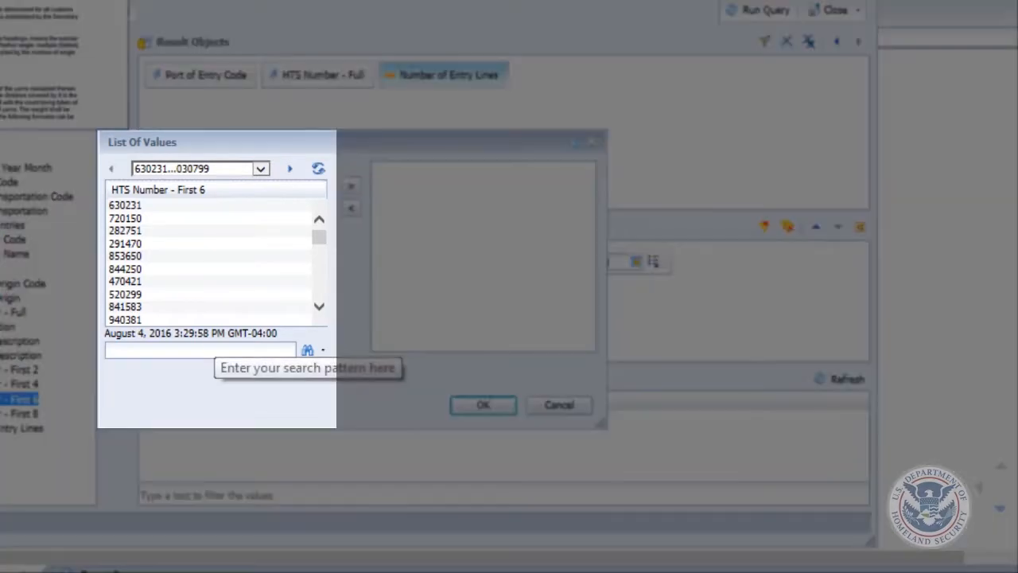
Step: Search the HTS value list for 5209, sort the matches in ascending order, and add 520942 to the selected values
left_click(214, 348)
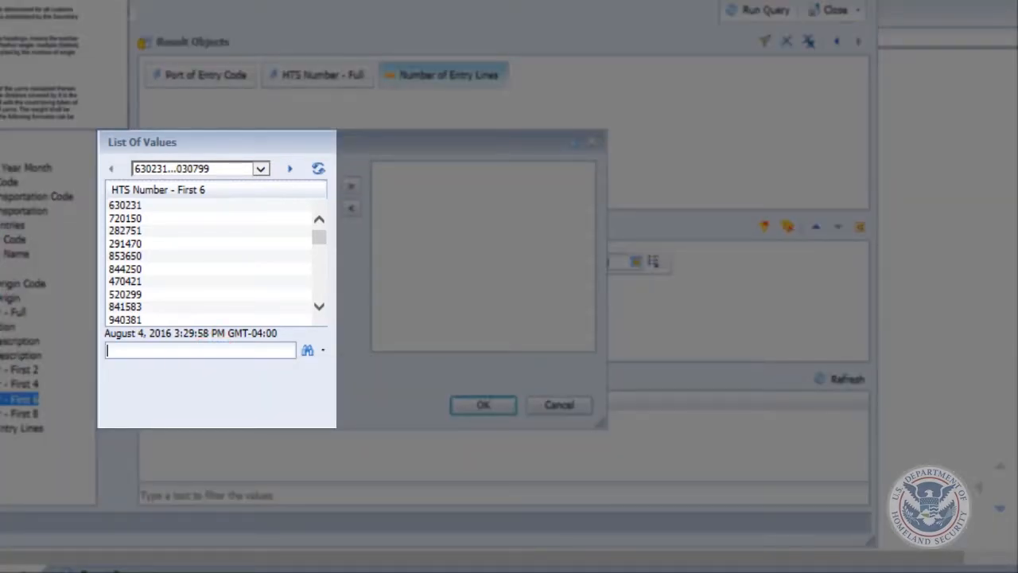
type("5209")
left_click(307, 350)
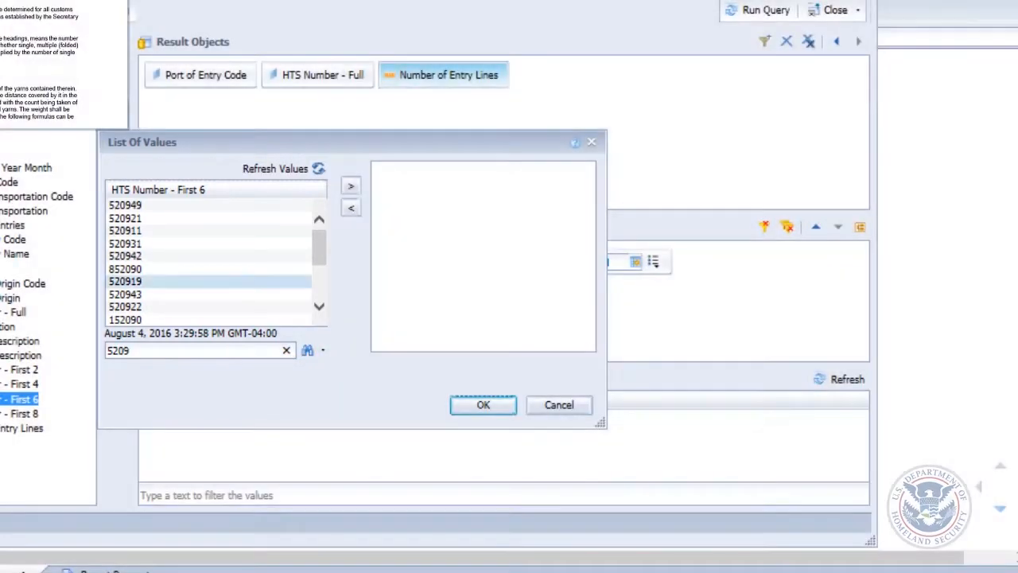
left_click(262, 190)
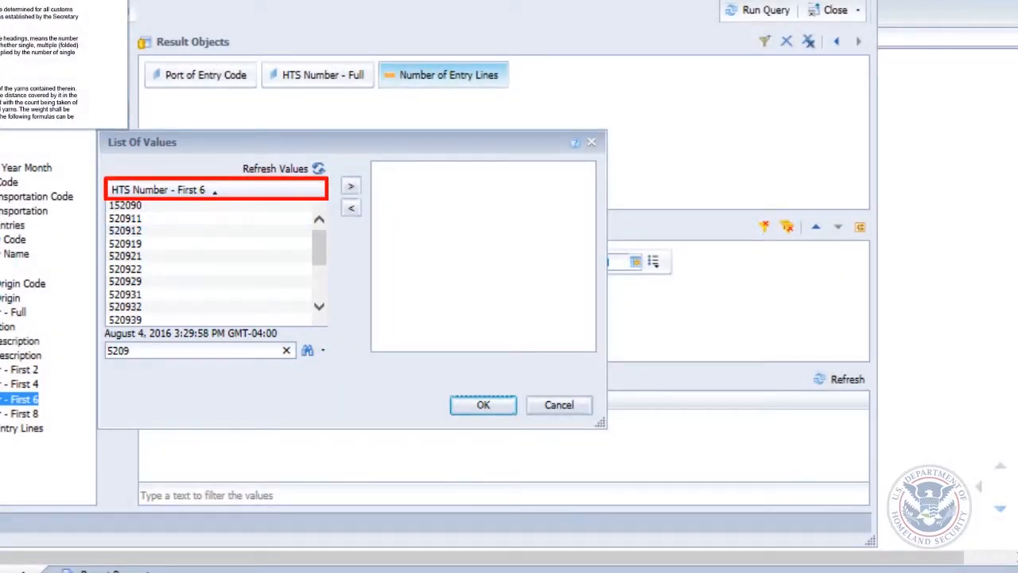
left_click(319, 307)
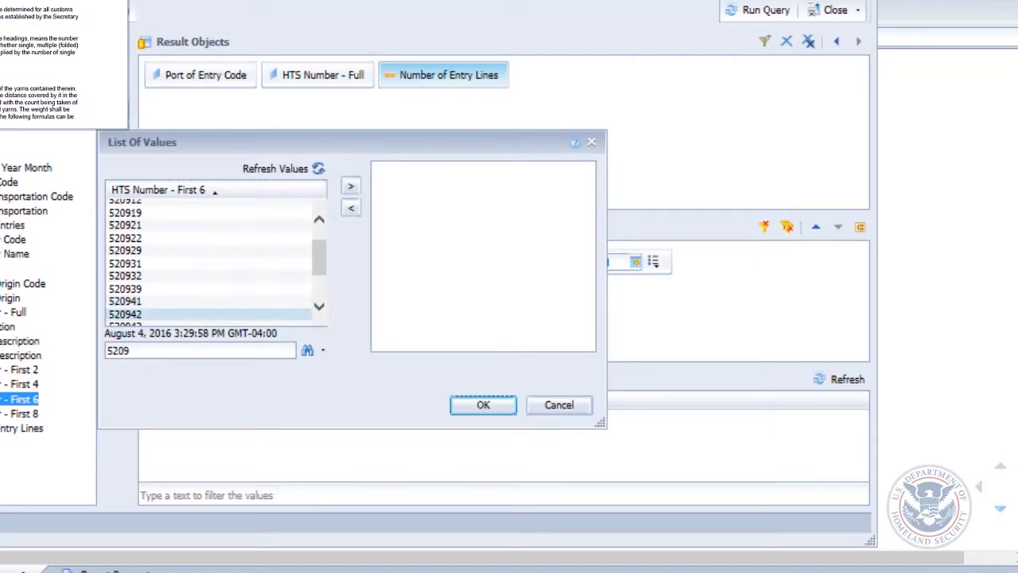
double_click(211, 314)
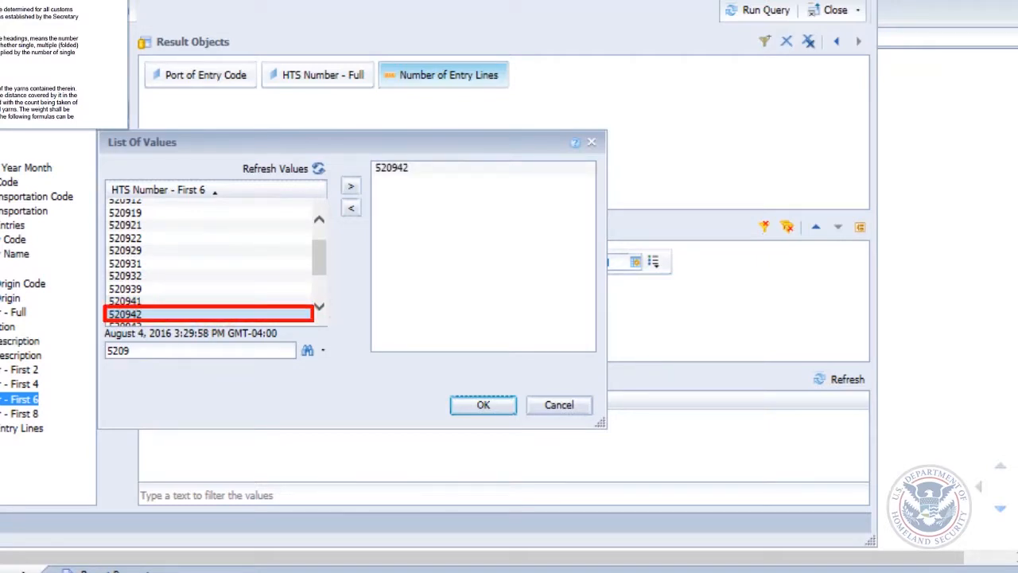
Step: Search the value list for 521142, add it to the selected values, and apply the selection to the HTS Number - First 6 filter
left_click(163, 350)
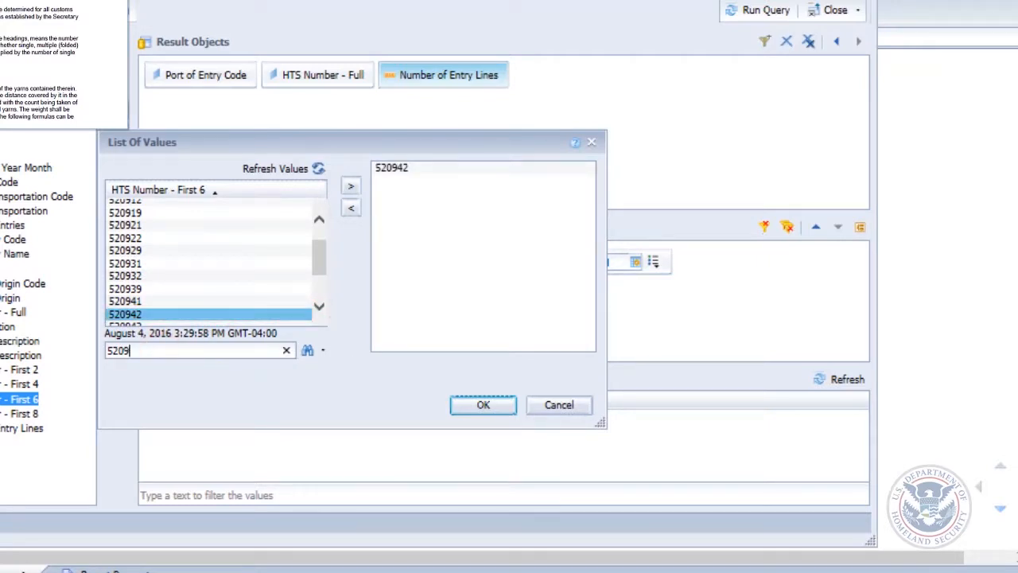
key("BackSpace")
key("BackSpace")
type("1142")
left_click(307, 350)
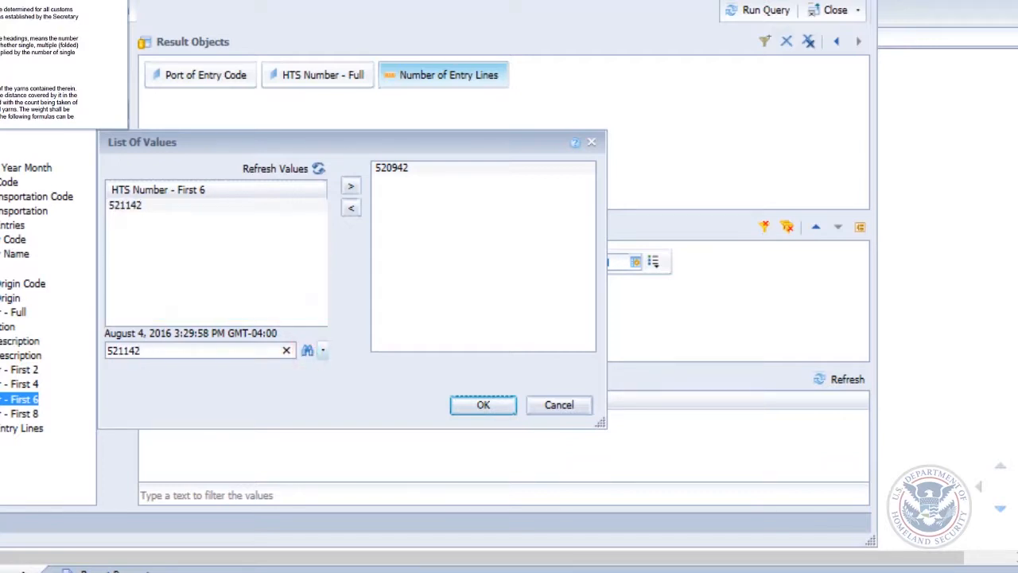
double_click(237, 205)
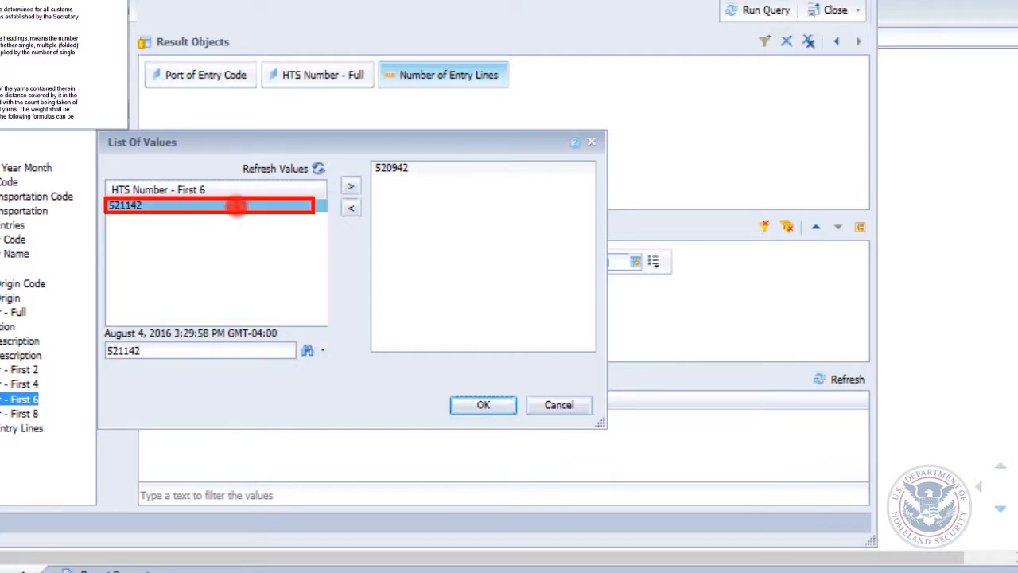
left_click(470, 403)
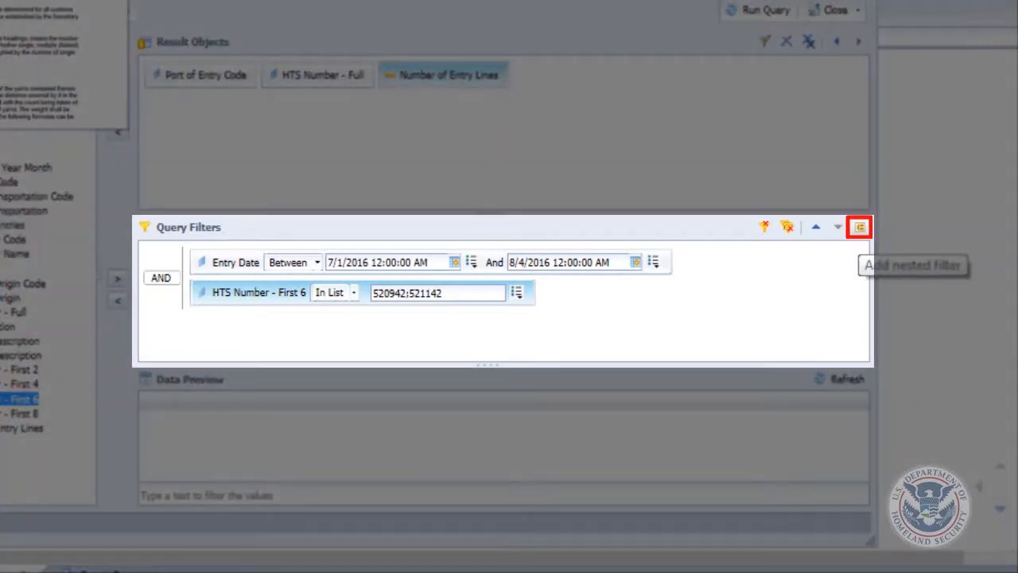
Step: Add a nested OR filter to the query and move the HTS Number - First 6 filter into it
left_click(859, 228)
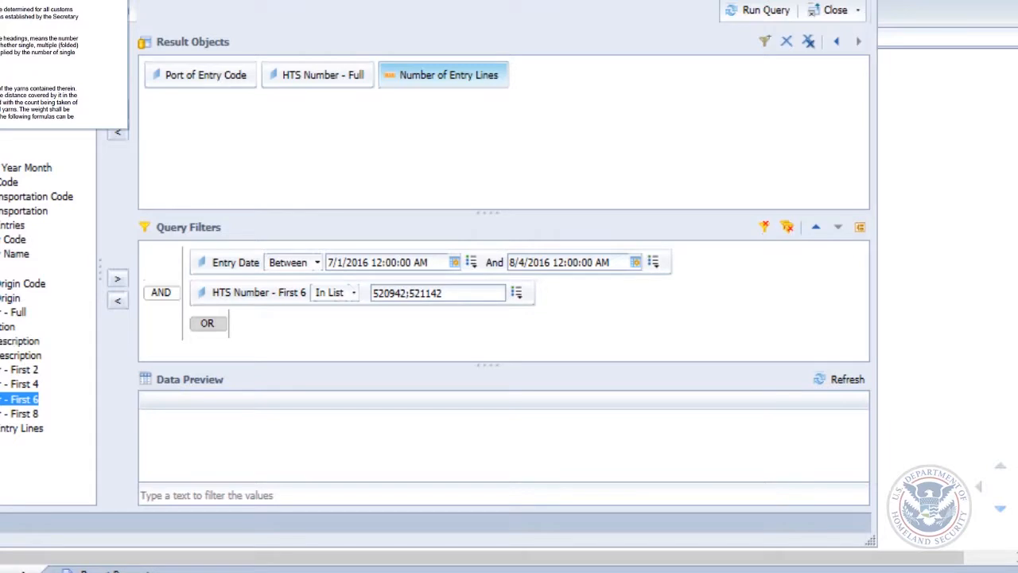
left_click(228, 296)
mouse_move(228, 296)
left_mouse_down()
mouse_move(268, 315)
mouse_move(267, 331)
mouse_move(250, 343)
left_mouse_up()
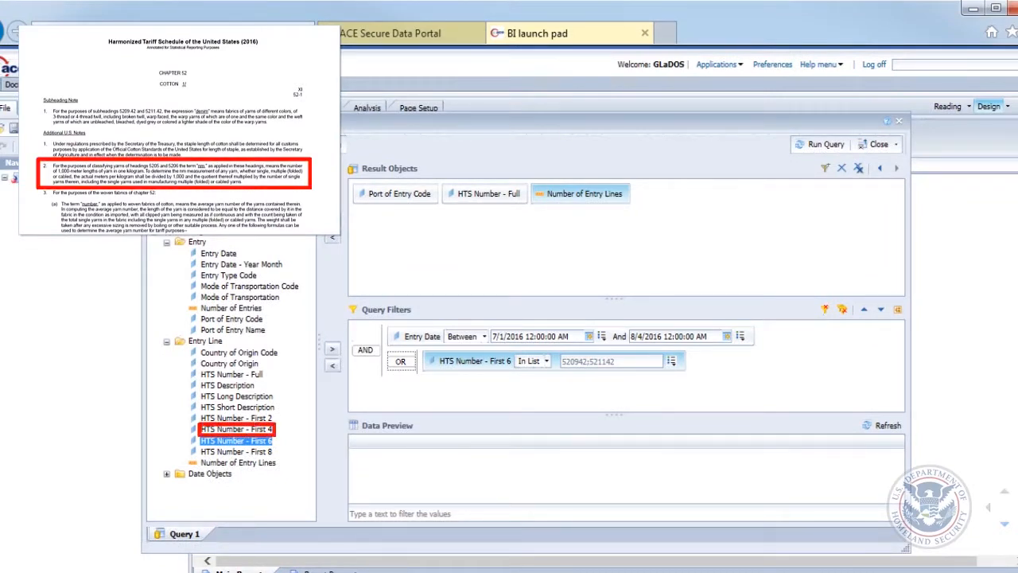
Step: Add HTS Number - First 4 to the nested OR filter and choose to fill it with values from a list
left_click(253, 430)
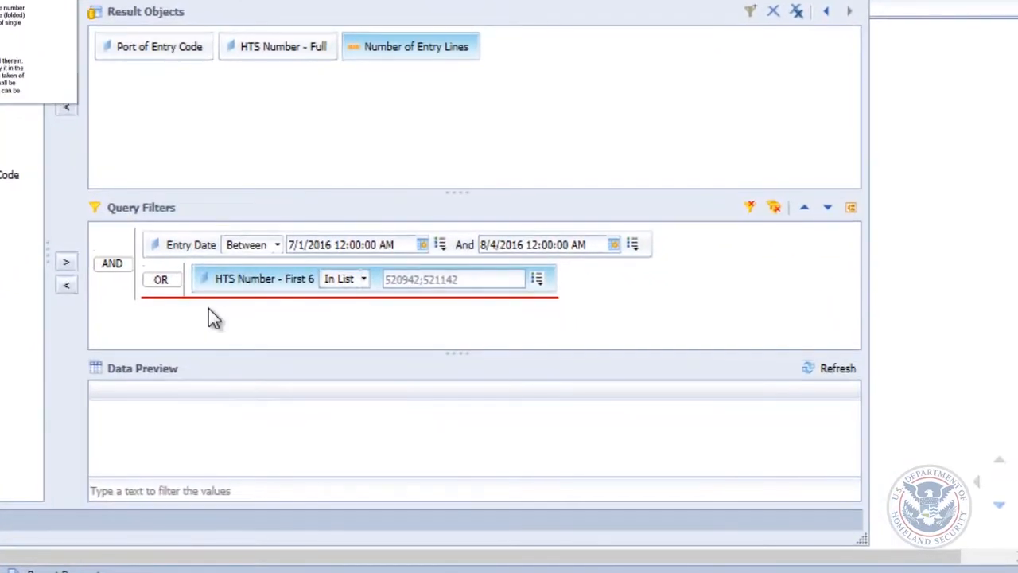
left_click_drag(250, 288, 254, 280)
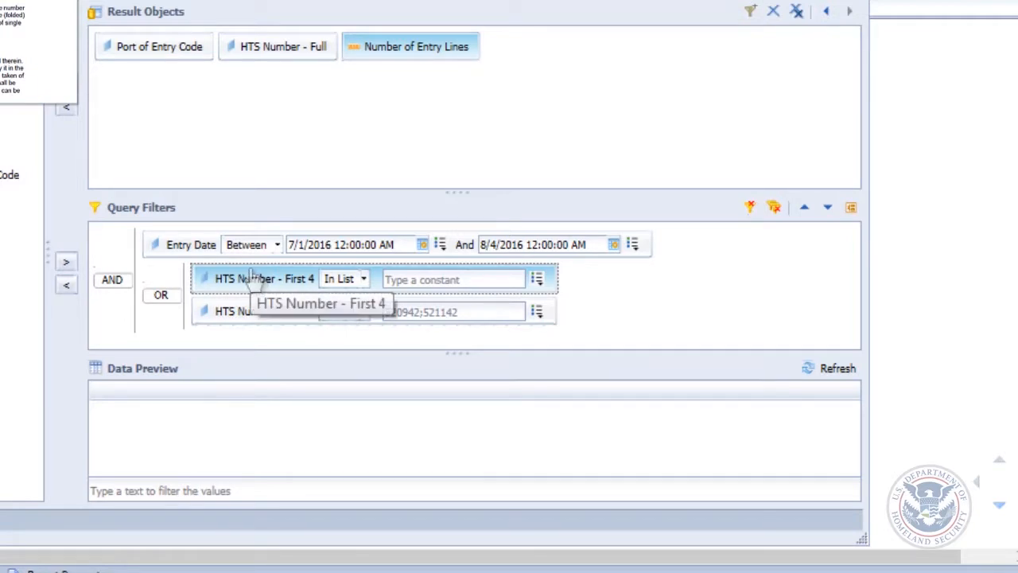
left_click(453, 280)
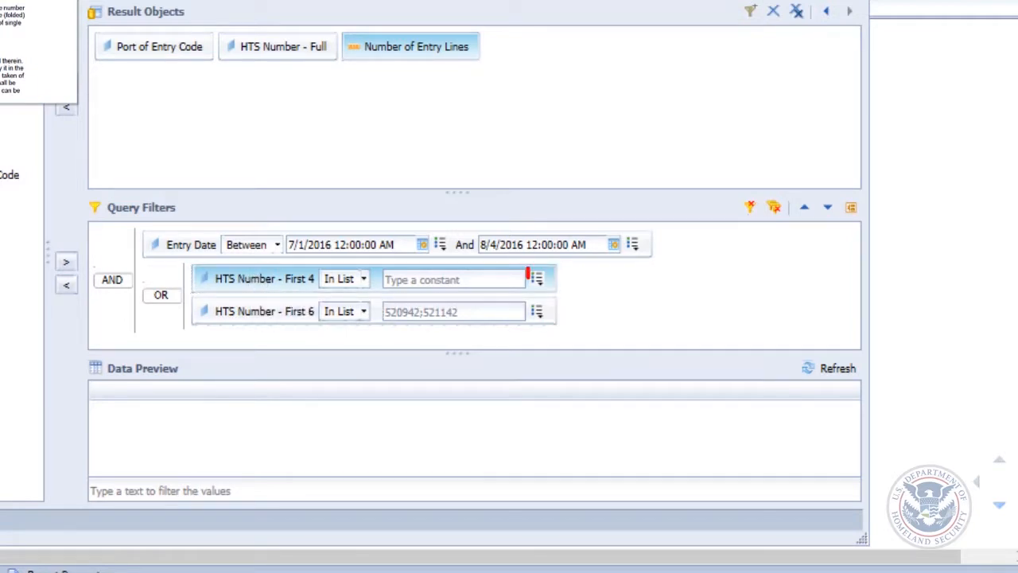
left_click(537, 279)
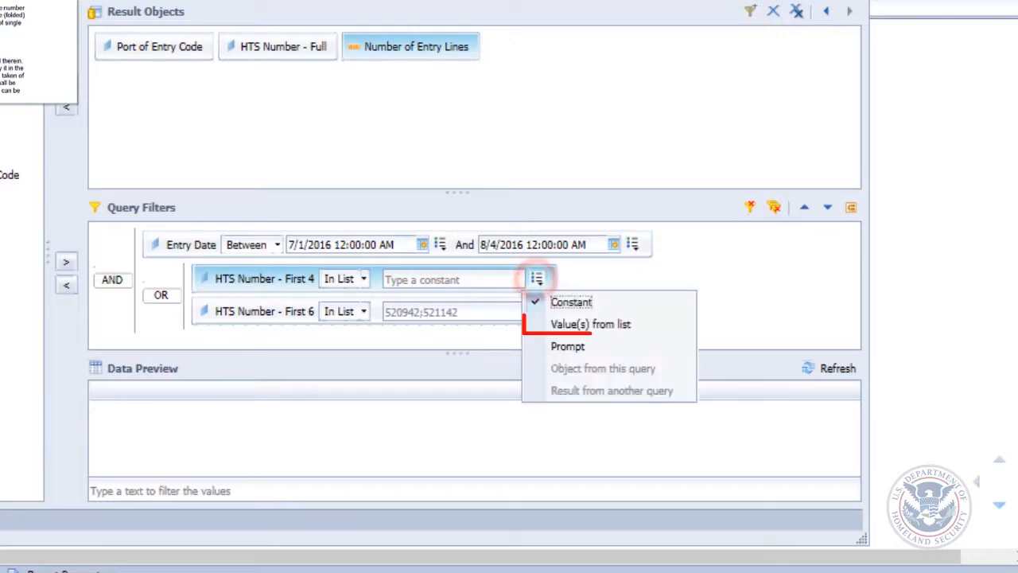
left_click(563, 319)
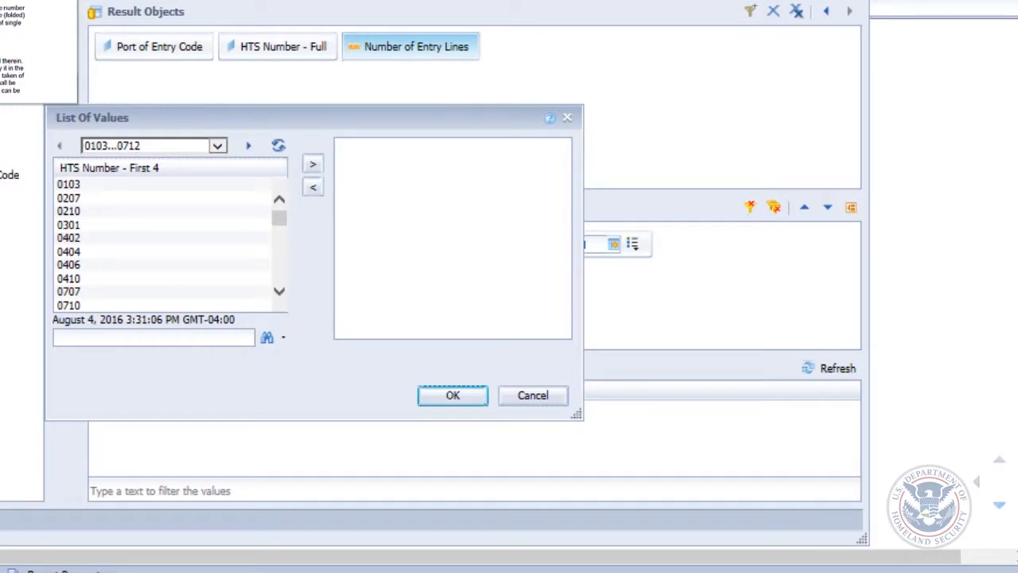
Step: Search the HTS Number - First 4 value list for 520* and sort the matches in ascending order
left_click(151, 338)
type("520*")
left_click(268, 337)
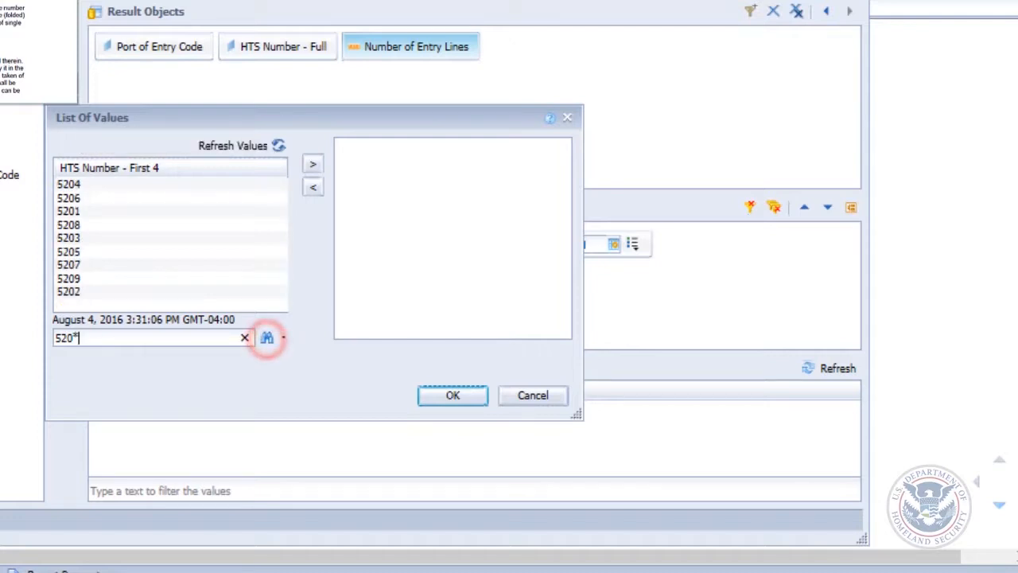
left_click(208, 167)
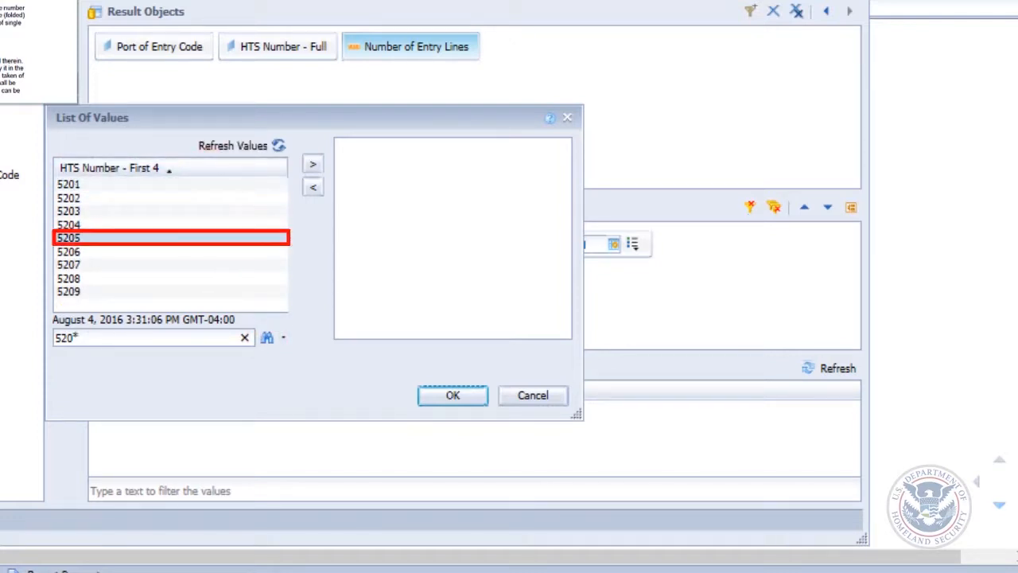
Step: Add 5205 and 5206 to the selected values and apply them to the HTS Number - First 4 filter
double_click(70, 238)
double_click(72, 251)
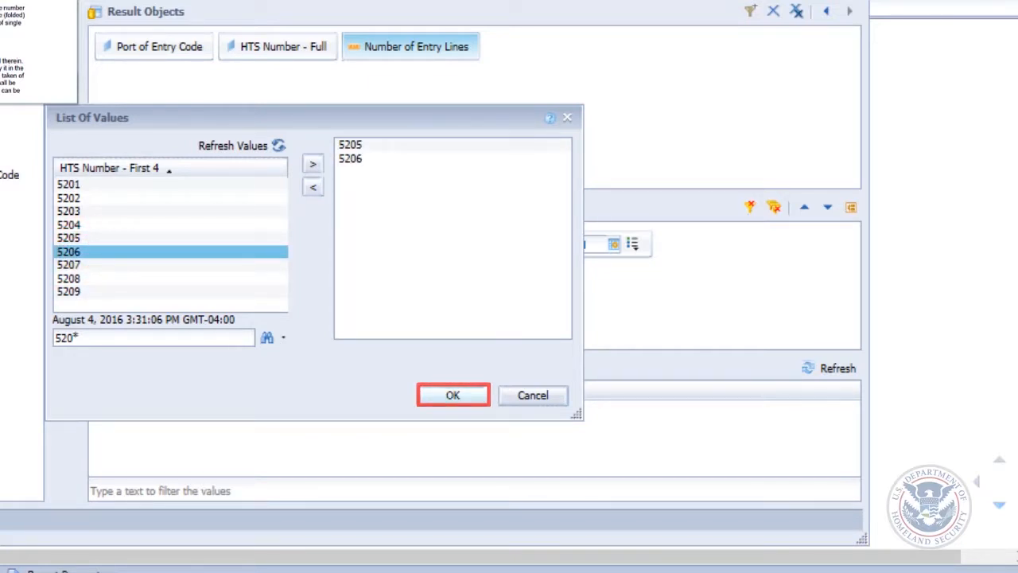
left_click(450, 396)
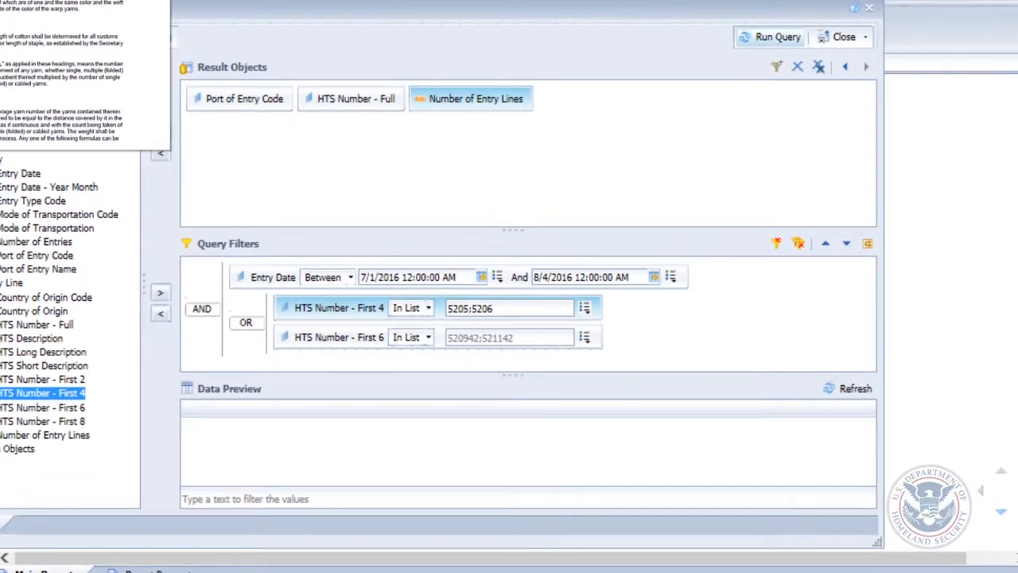
Step: Run the query and place Port of Entry Code, HTS Number - Full and Number of Entry Lines together in the main report's empty table
left_click(771, 37)
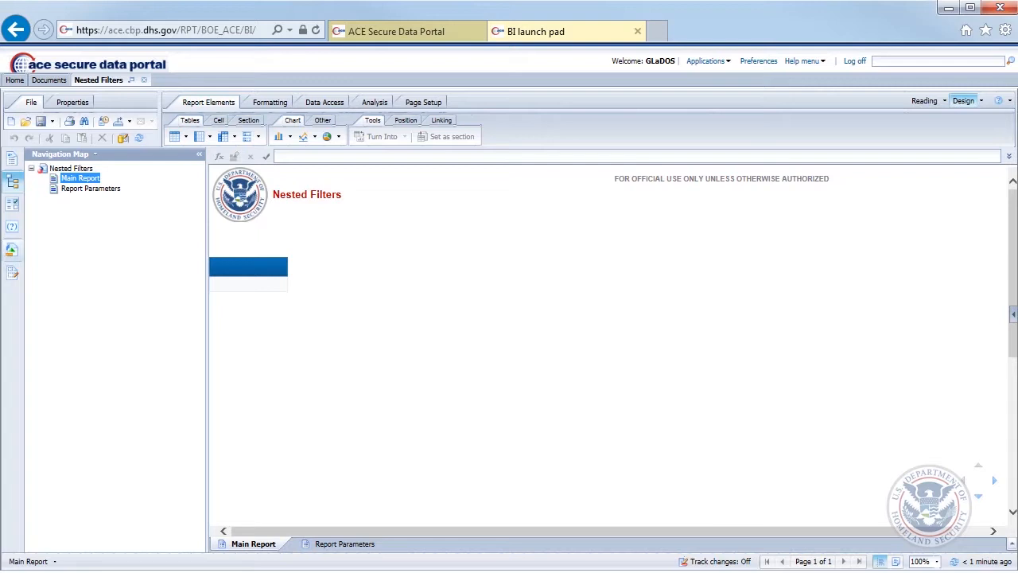
left_click(12, 249)
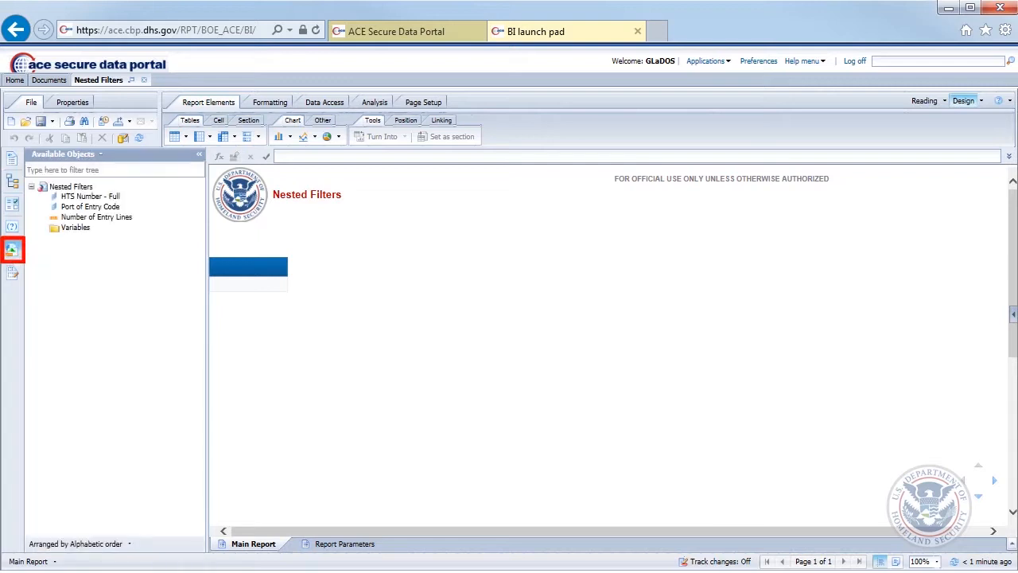
left_click(99, 207, "ctrl")
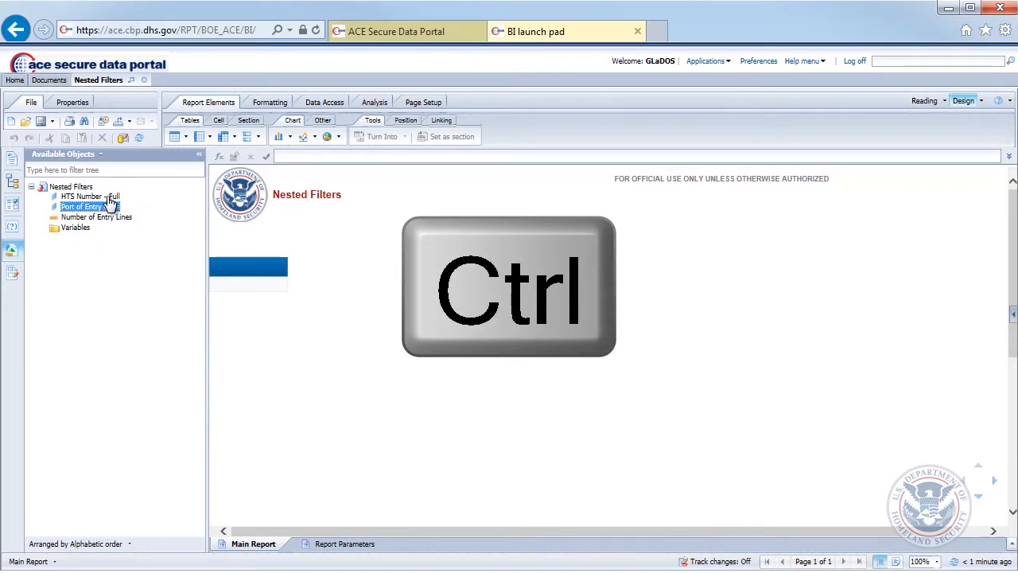
left_click(109, 197, "ctrl")
left_click(97, 218, "ctrl")
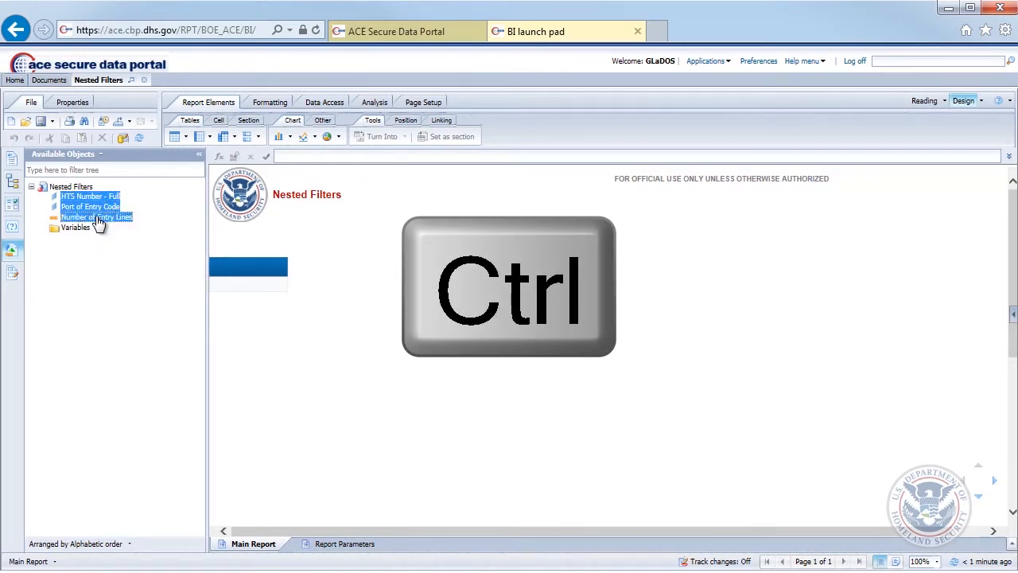
mouse_move(93, 198)
left_mouse_down()
mouse_move(69, 221)
mouse_move(245, 268)
left_mouse_up()
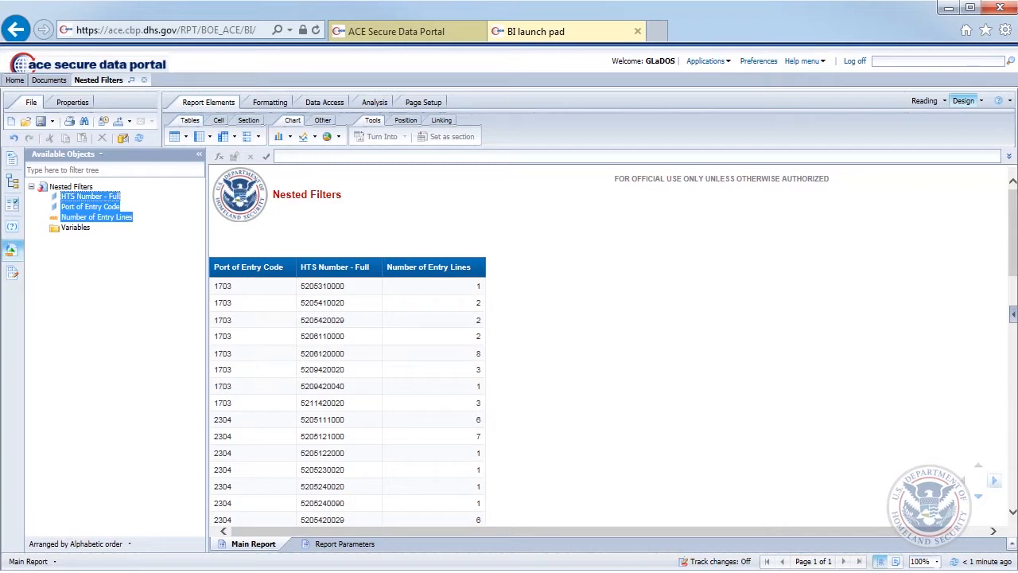
scroll(509, 346, "down", 5)
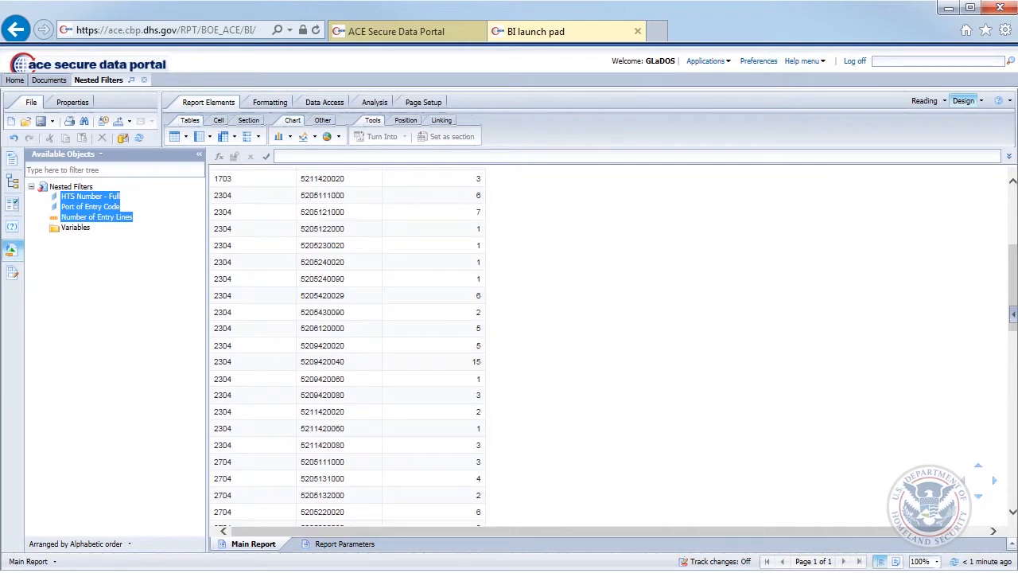
scroll(348, 346, "up", 5)
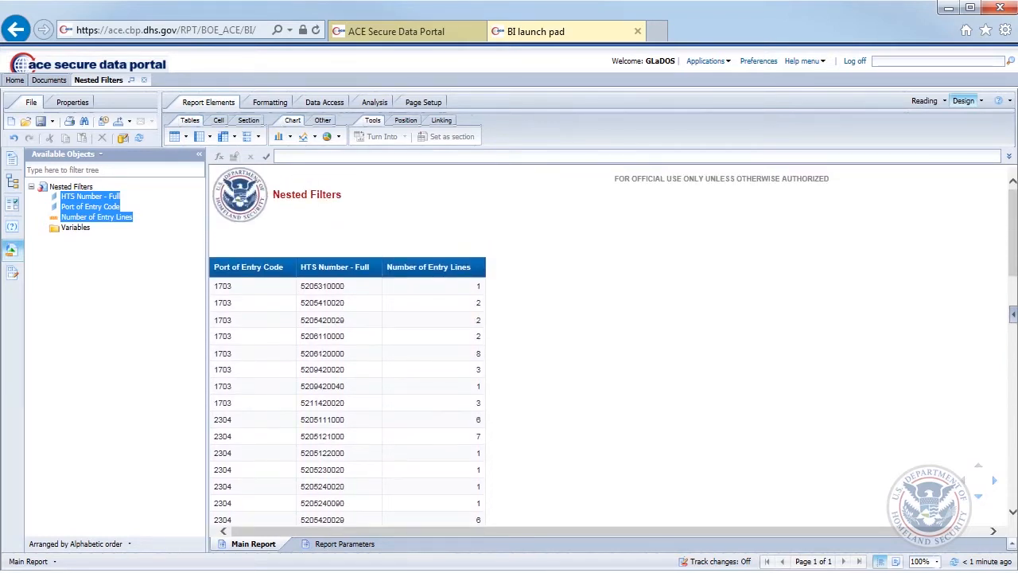